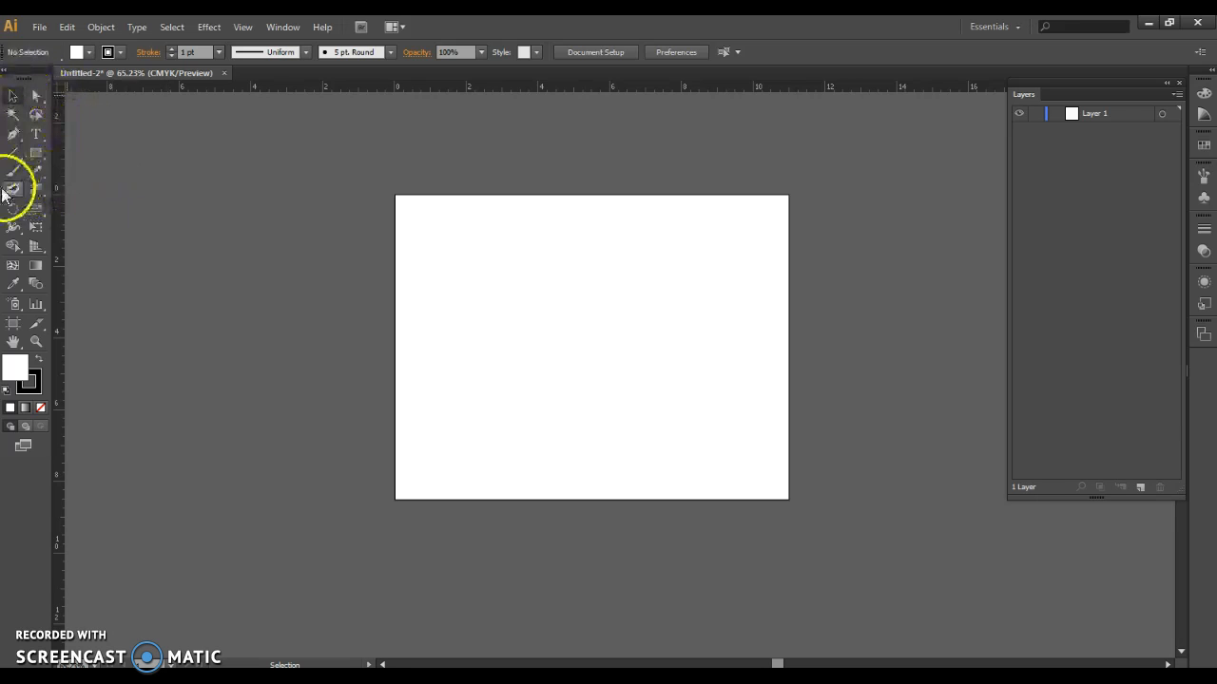
With the Pen tool, draw a horizontal straight segment about 2.5 in long in the artboard's upper-left area.
click(38, 138)
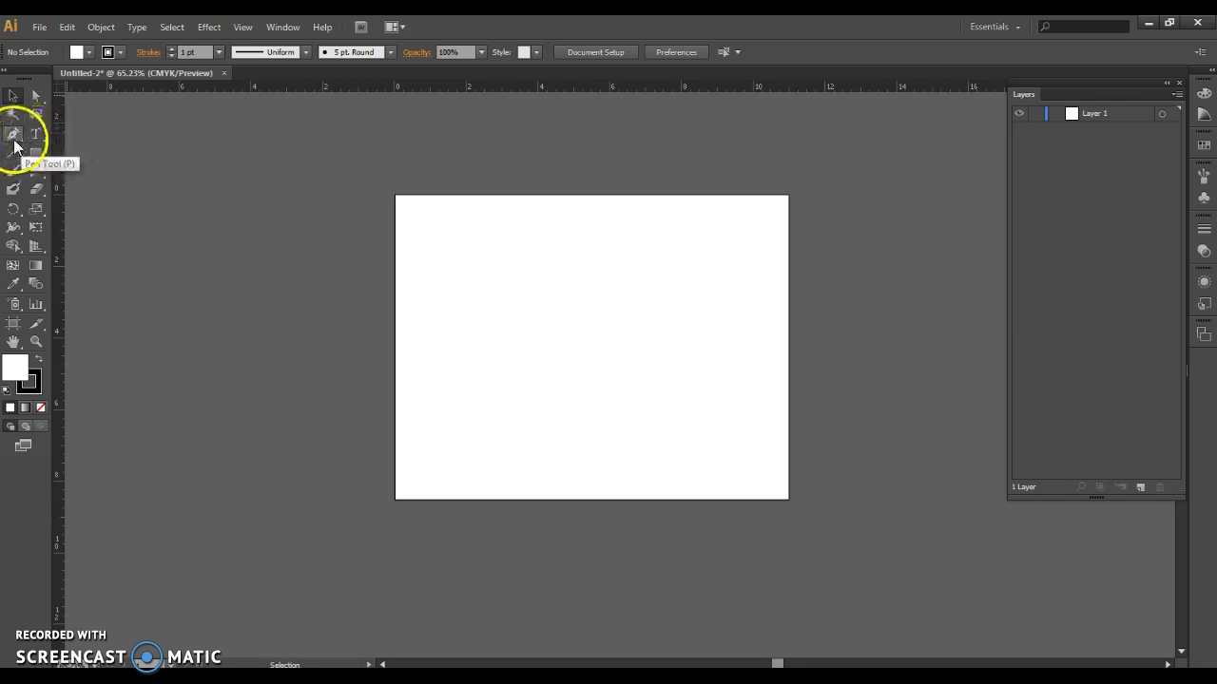
click(14, 143)
drag(45, 135, 93, 135)
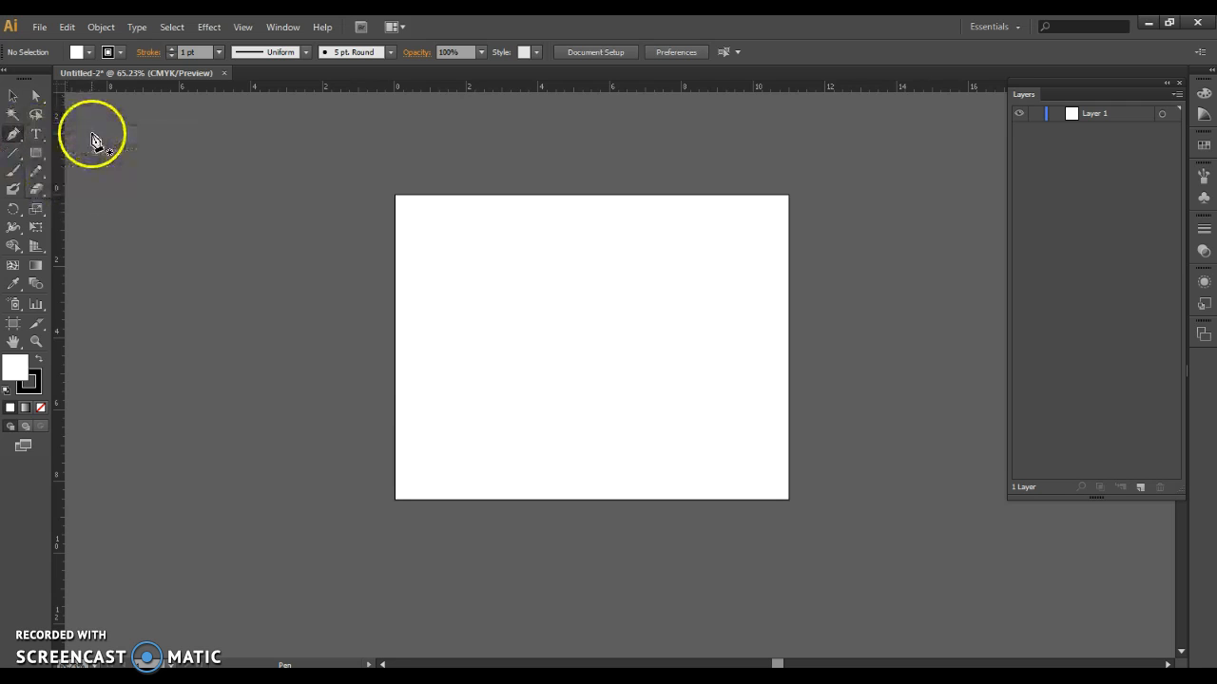
click(36, 341)
click(598, 345)
click(13, 134)
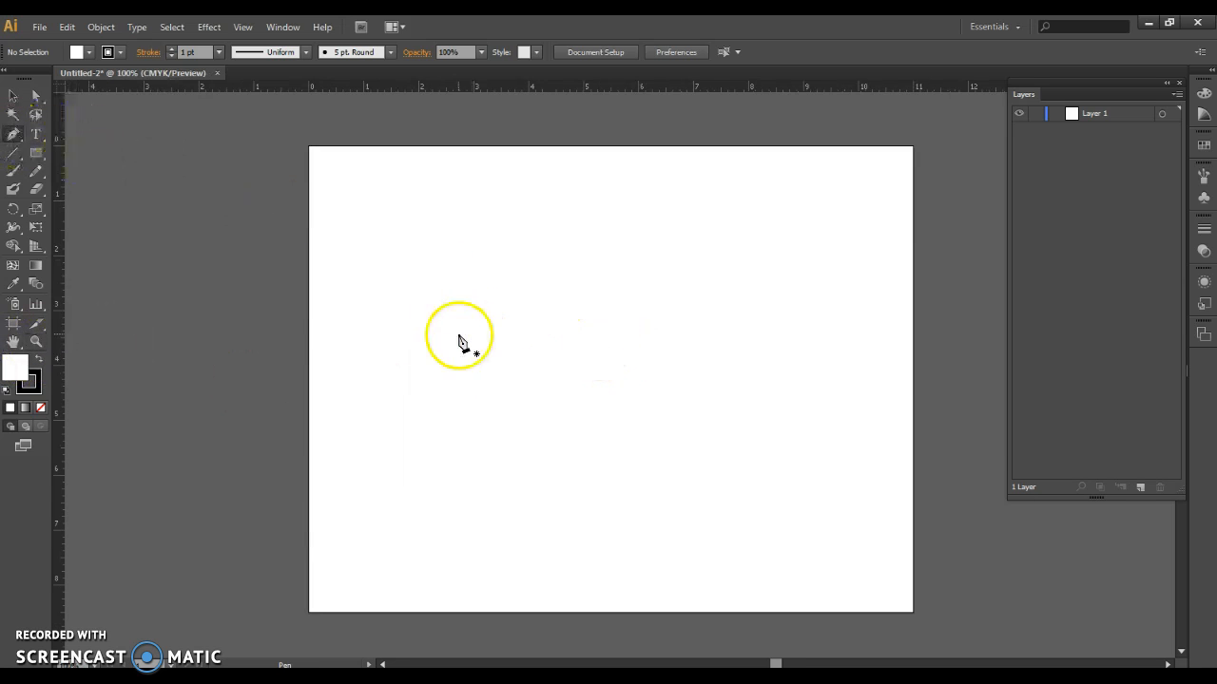
click(385, 283)
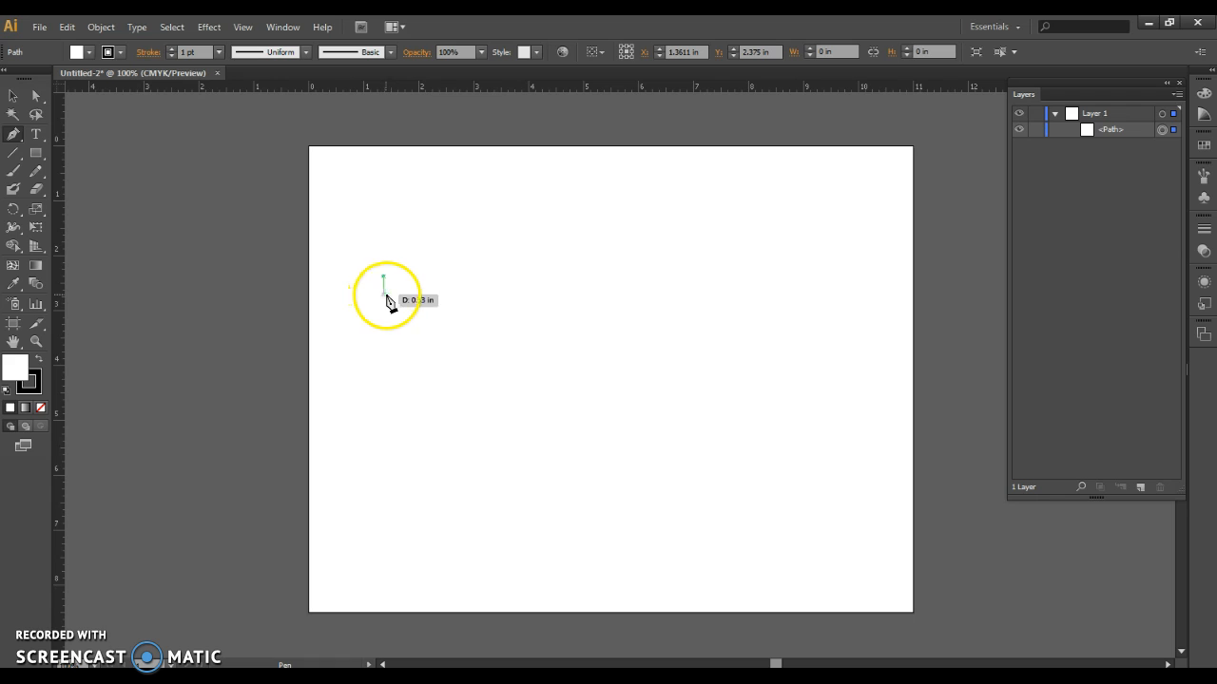
click(524, 277)
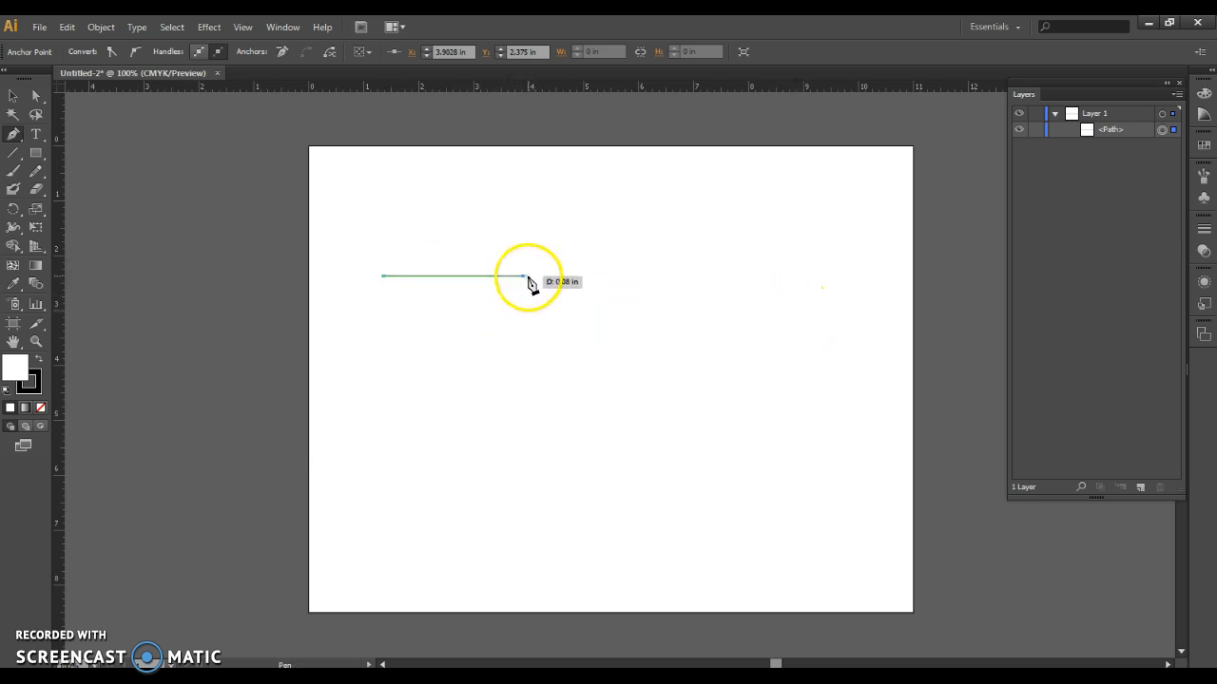
drag(526, 277, 528, 279)
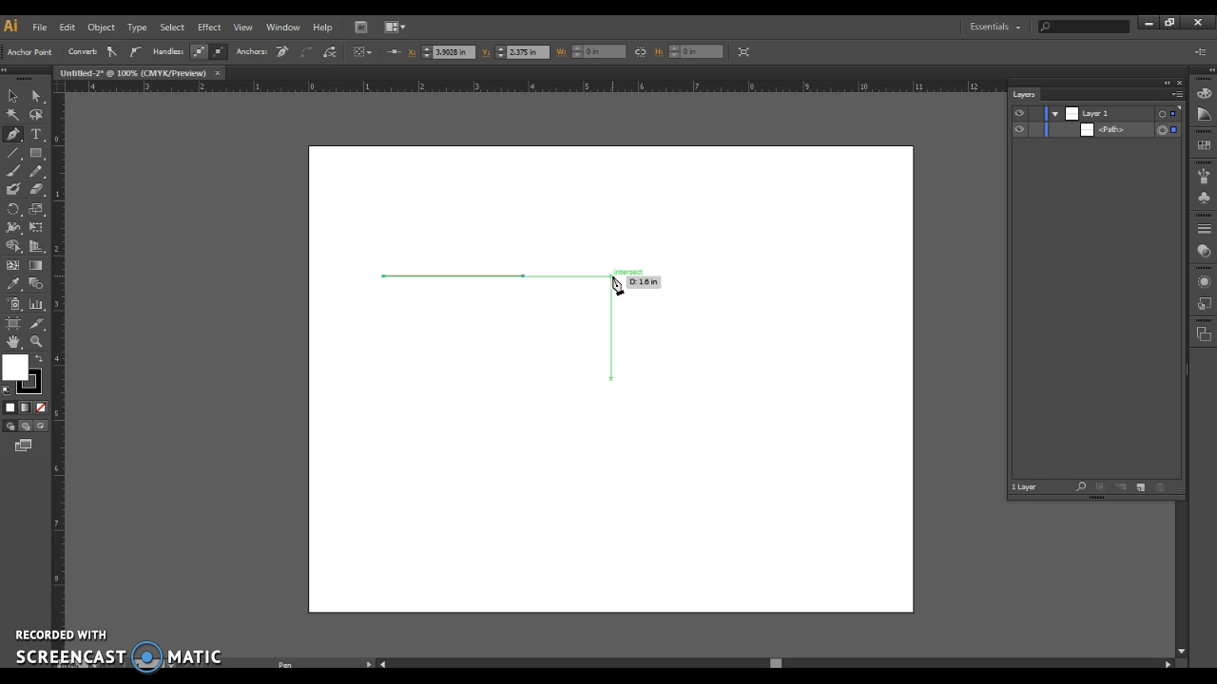
Turn off Smart Guides and extend the path with a curved segment ending at about X 5.99 in, Y 2.29 in.
click(612, 277)
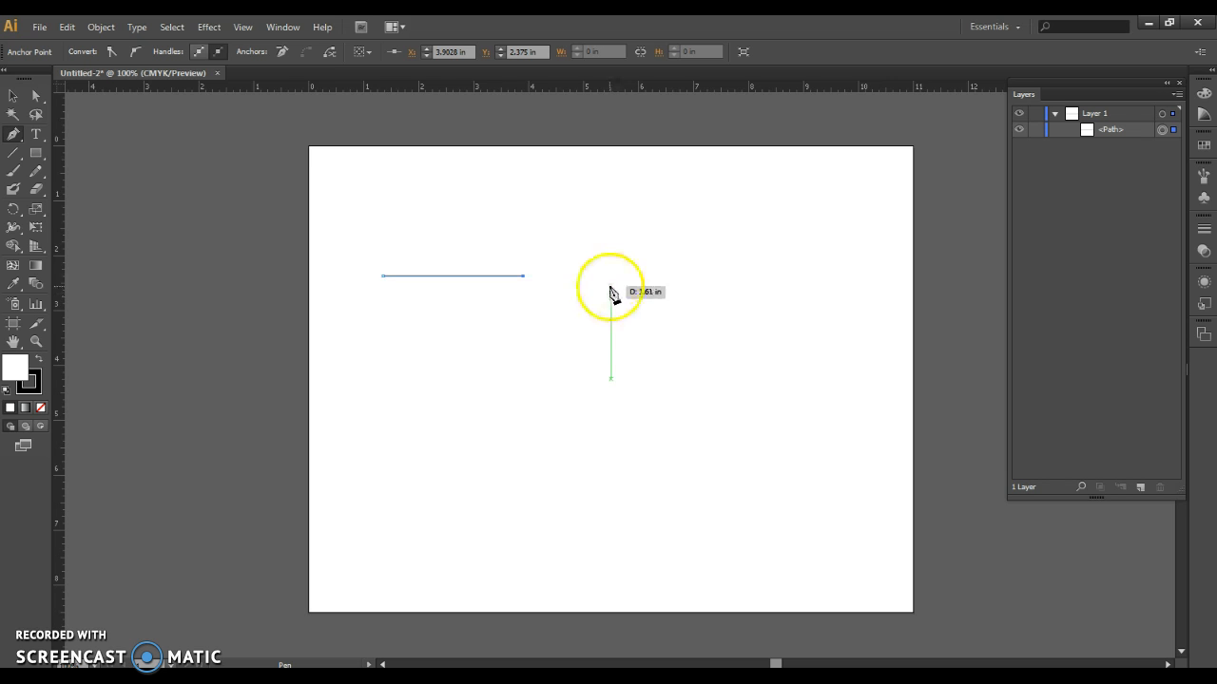
click(246, 29)
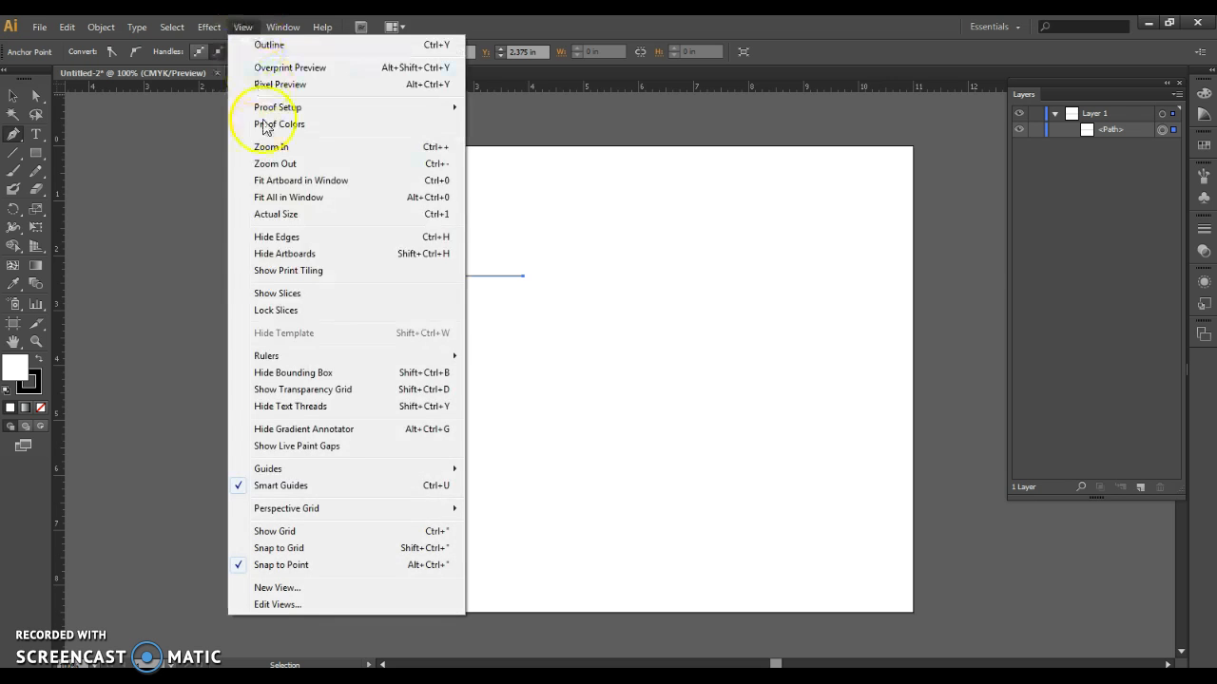
click(294, 492)
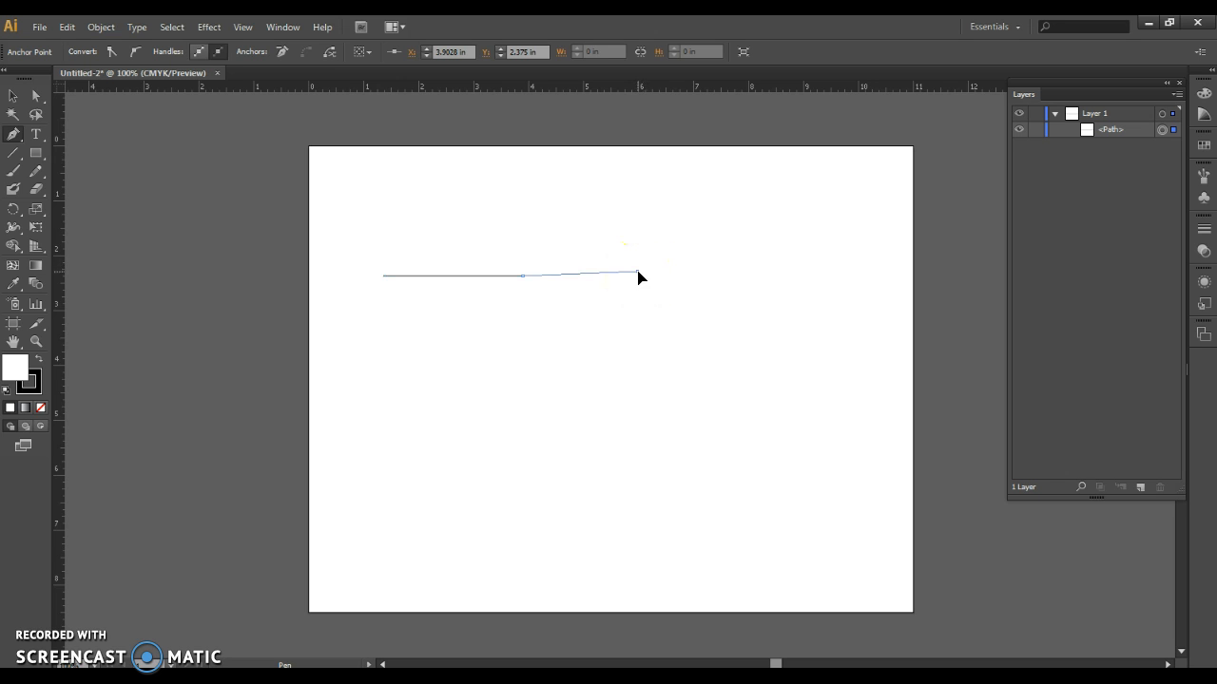
drag(637, 319, 639, 435)
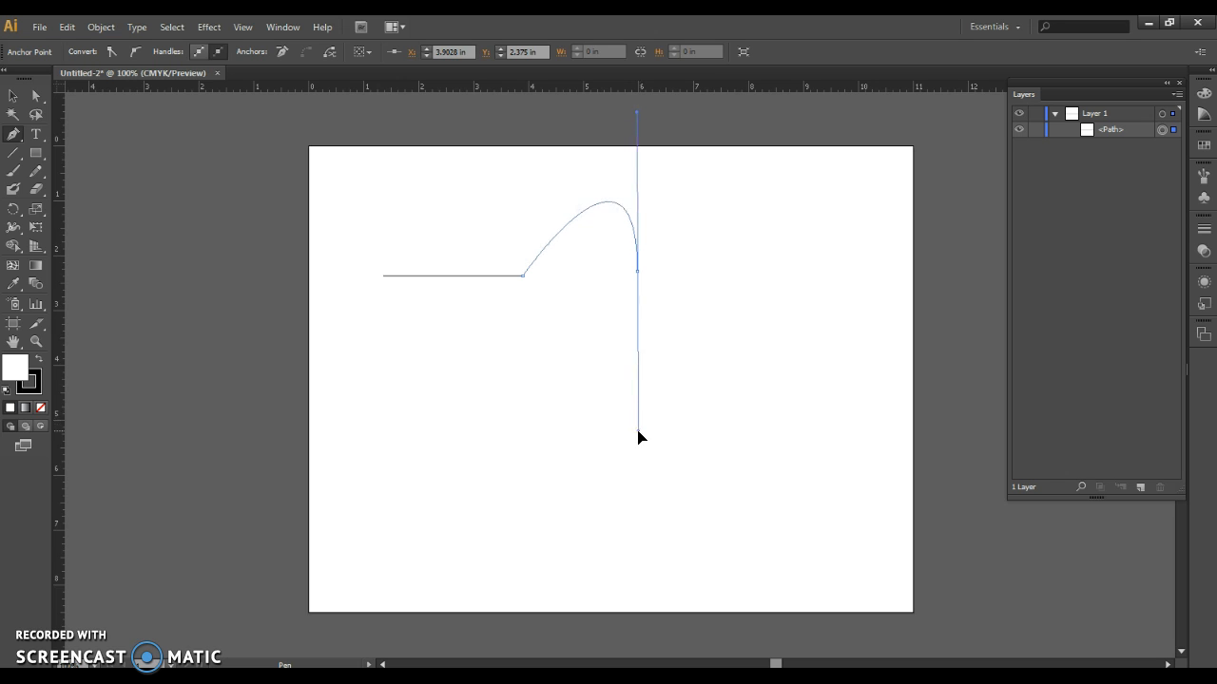
drag(639, 435, 611, 159)
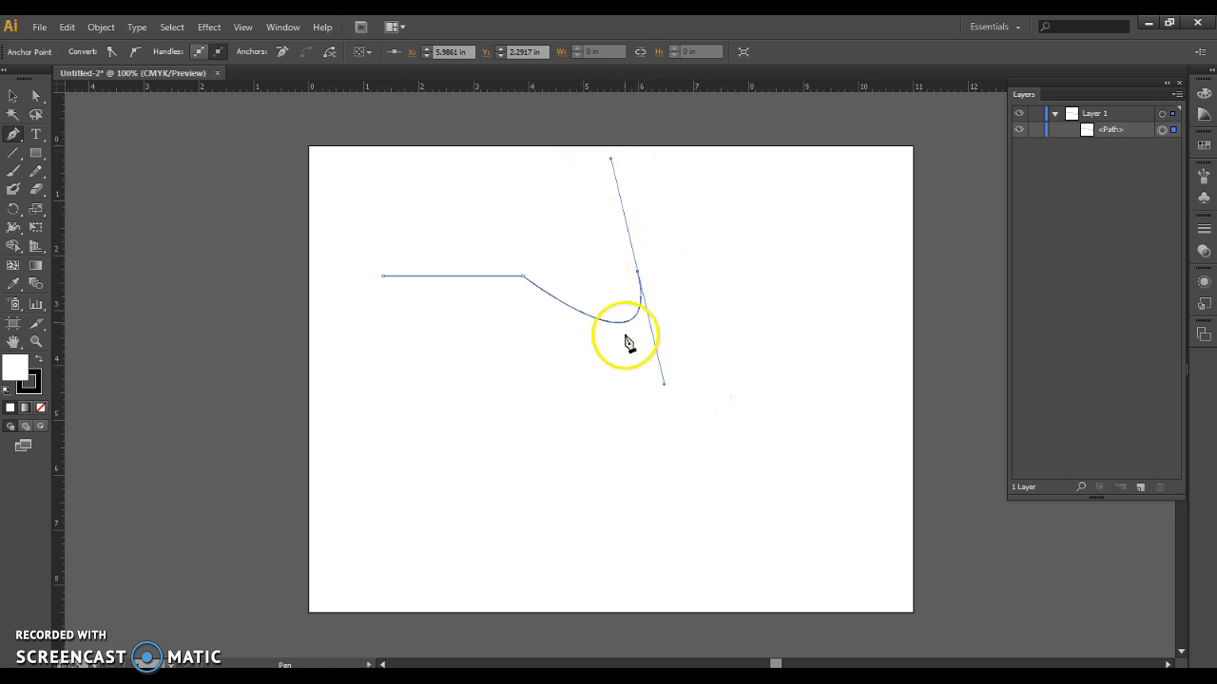
Reshape the downward curve by adjusting both direction handles of its end anchor with Direct Selection, keeping that anchor selected.
click(36, 97)
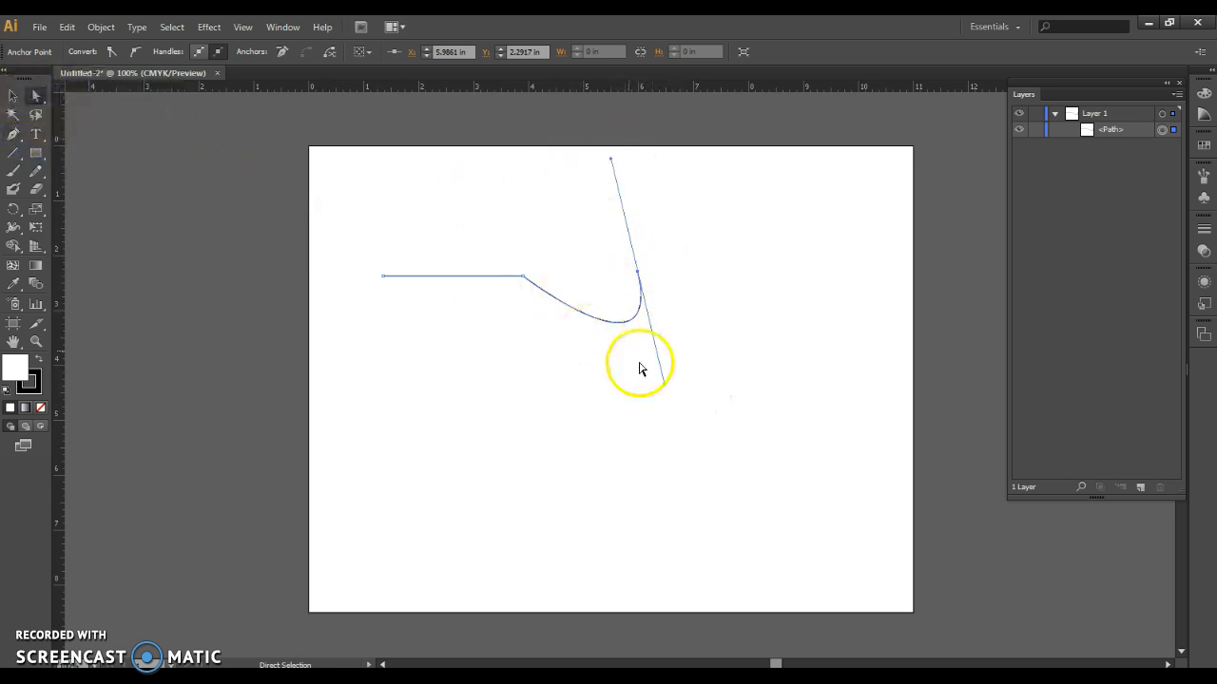
drag(665, 390, 595, 402)
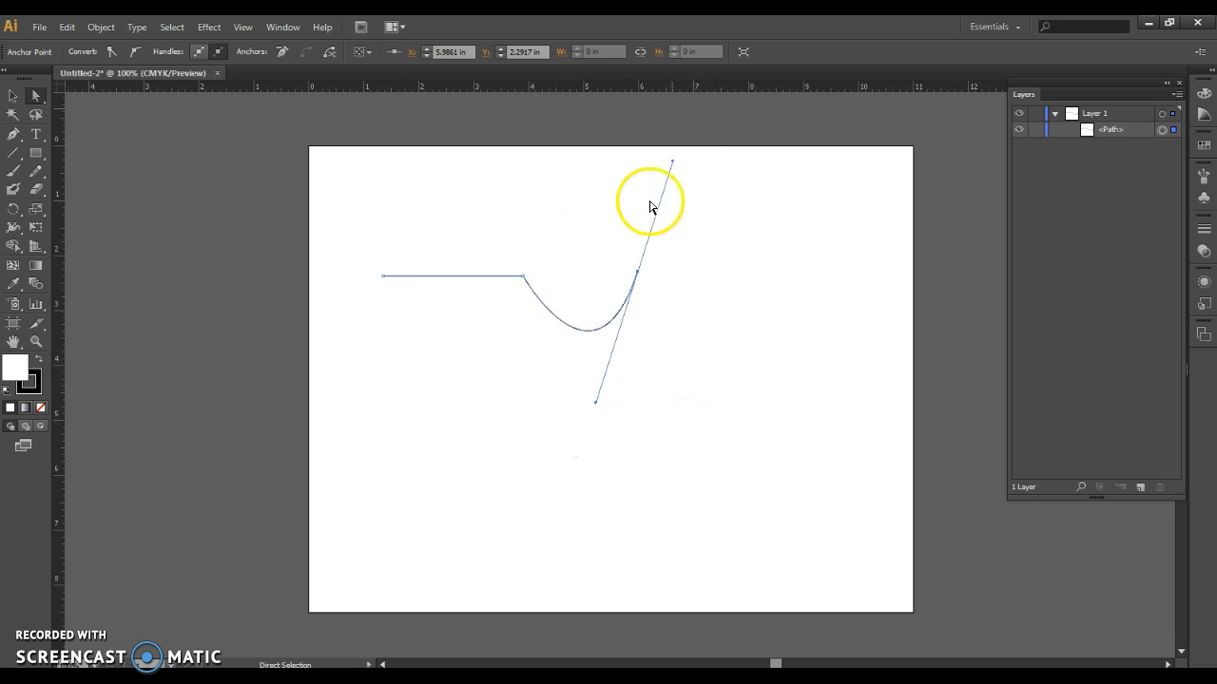
drag(673, 165, 597, 152)
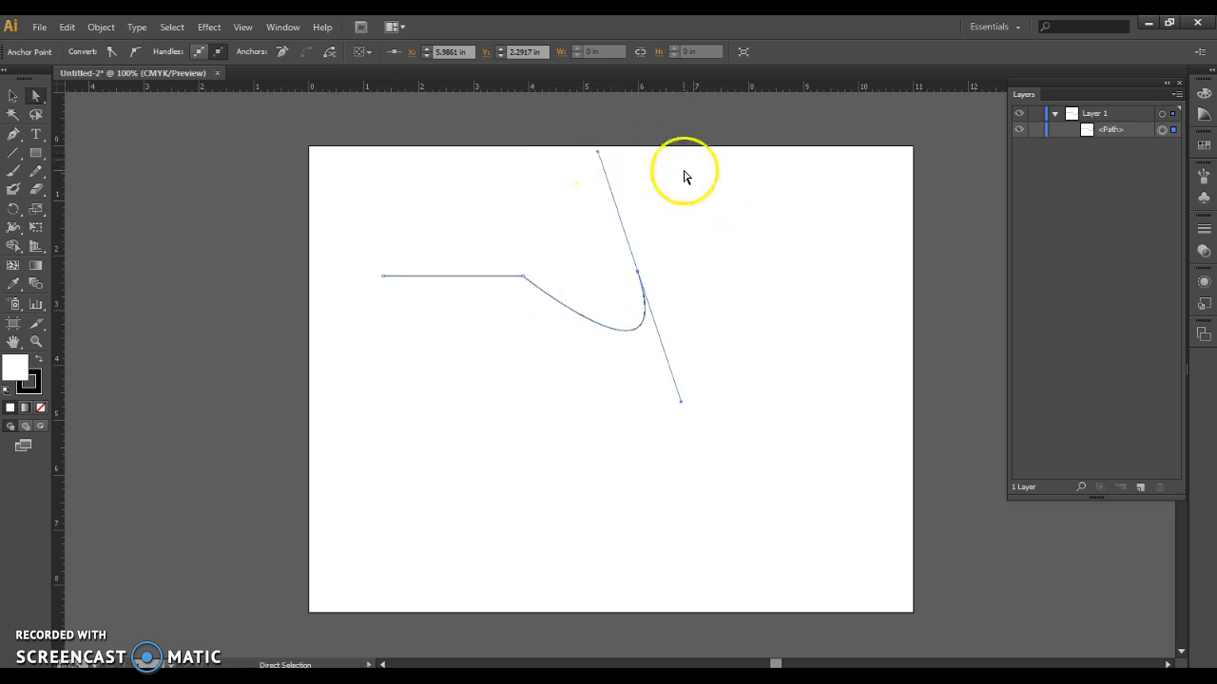
click(718, 276)
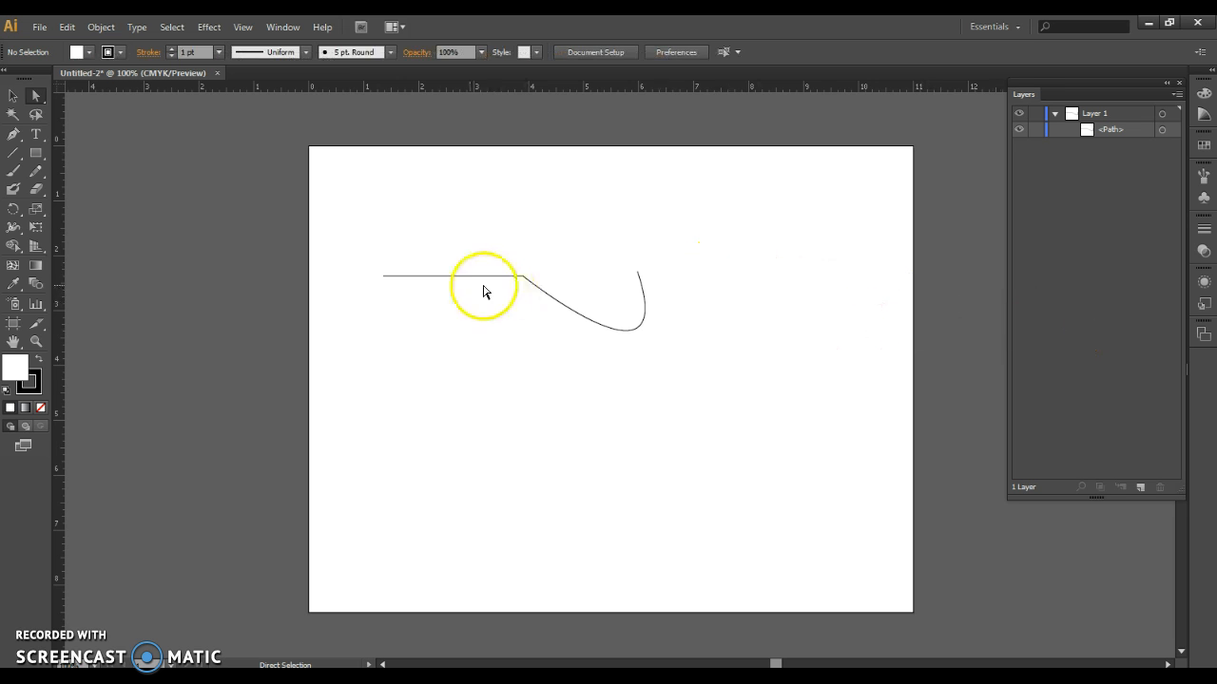
click(639, 281)
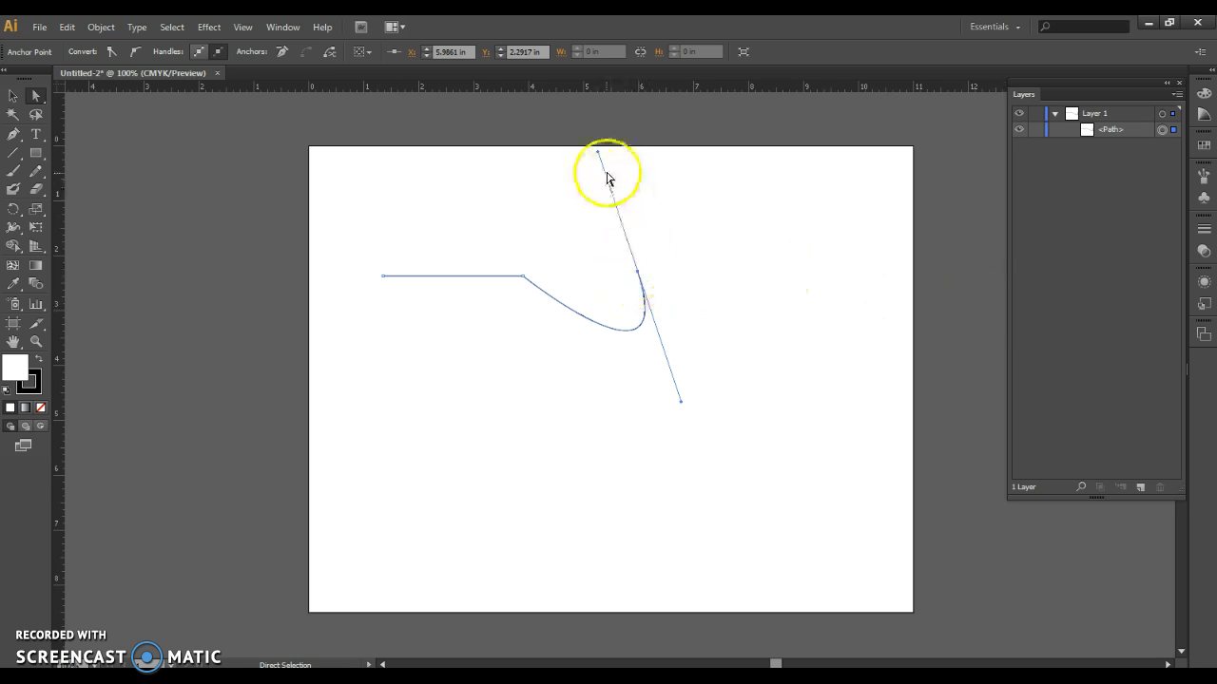
Continue the path from its end anchor with four curved segments, rising, dipping to about Y 4.65 in and ending near X 9.89 in, Y 2.92 in.
click(13, 136)
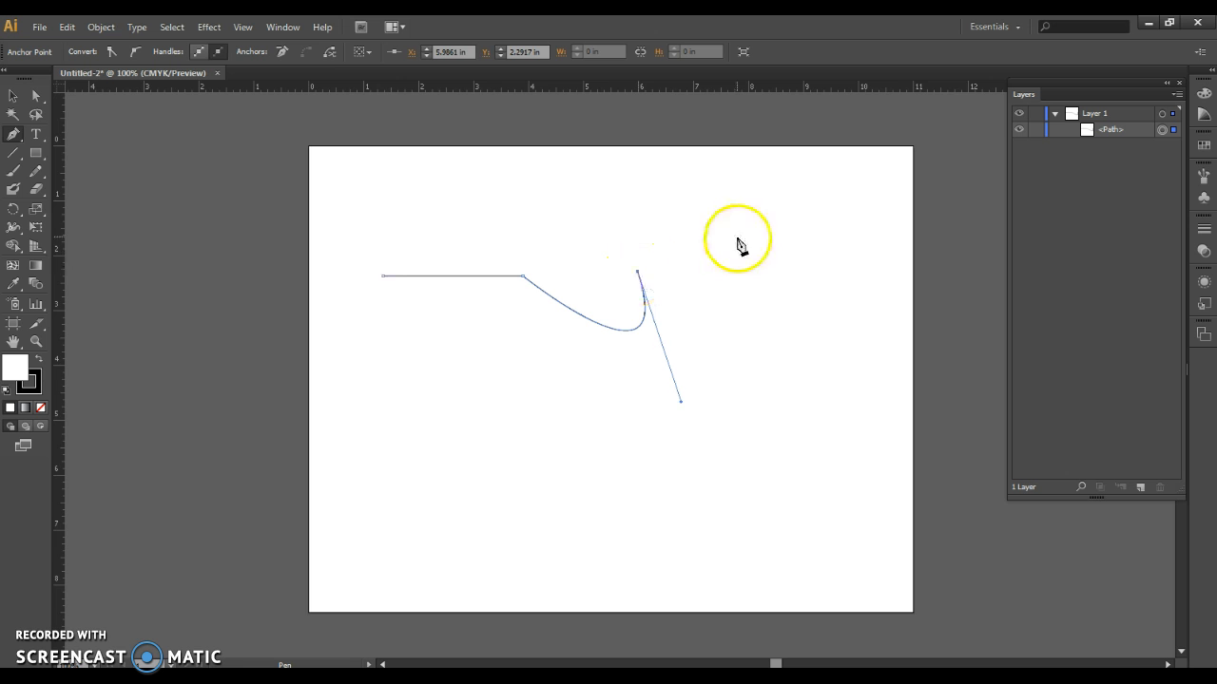
drag(696, 208, 821, 211)
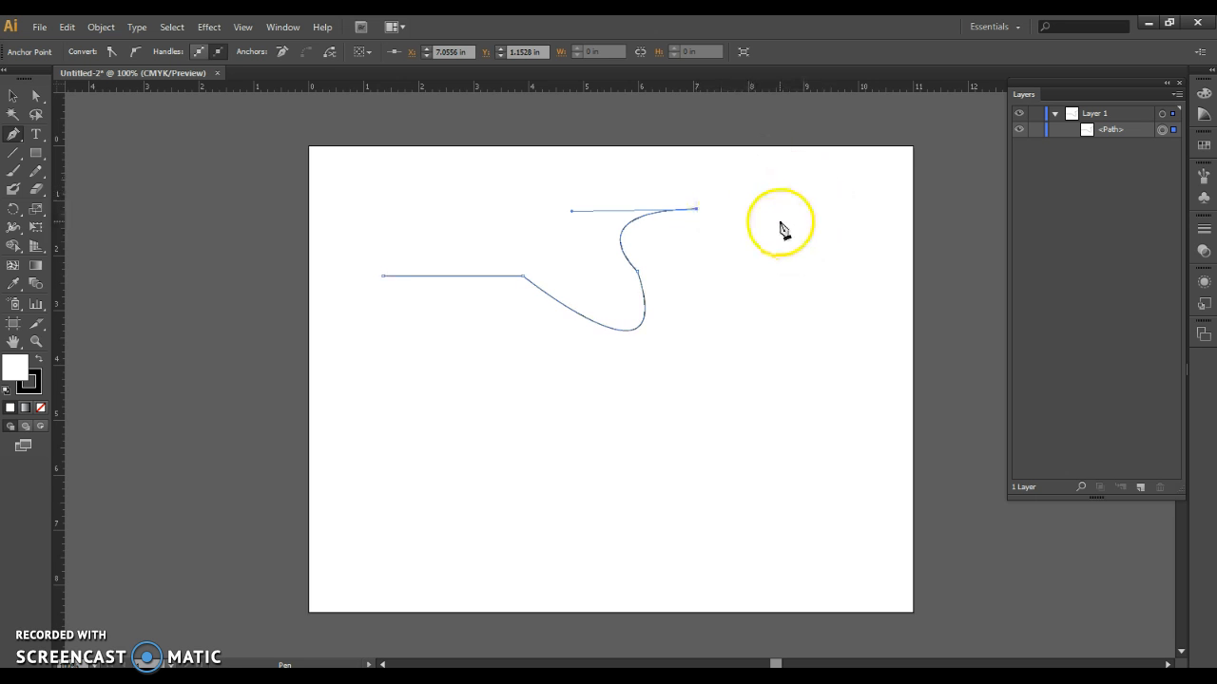
drag(751, 274, 707, 400)
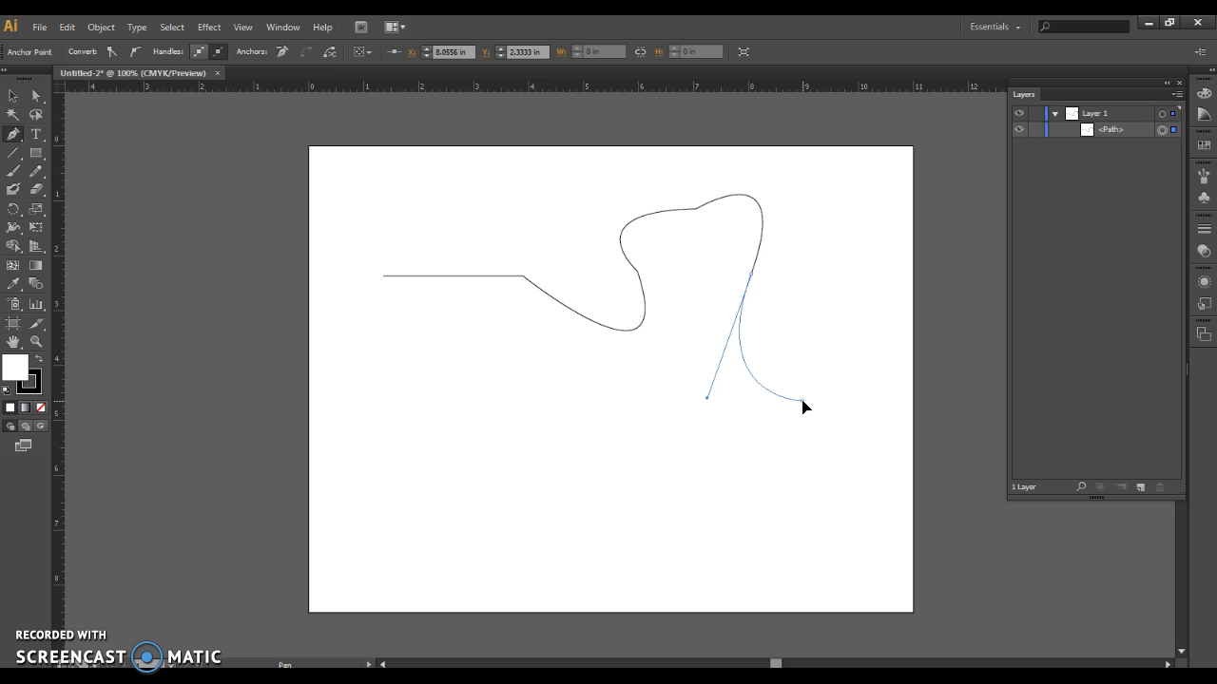
drag(802, 400, 668, 463)
drag(642, 472, 807, 407)
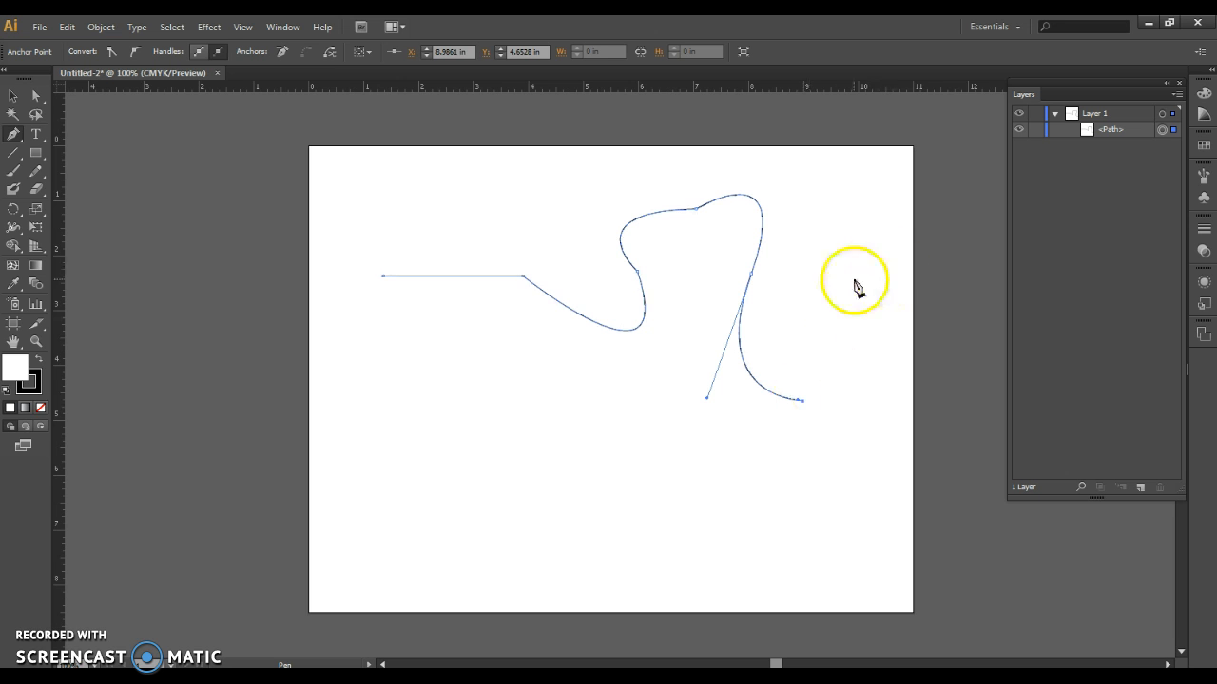
drag(851, 305, 836, 222)
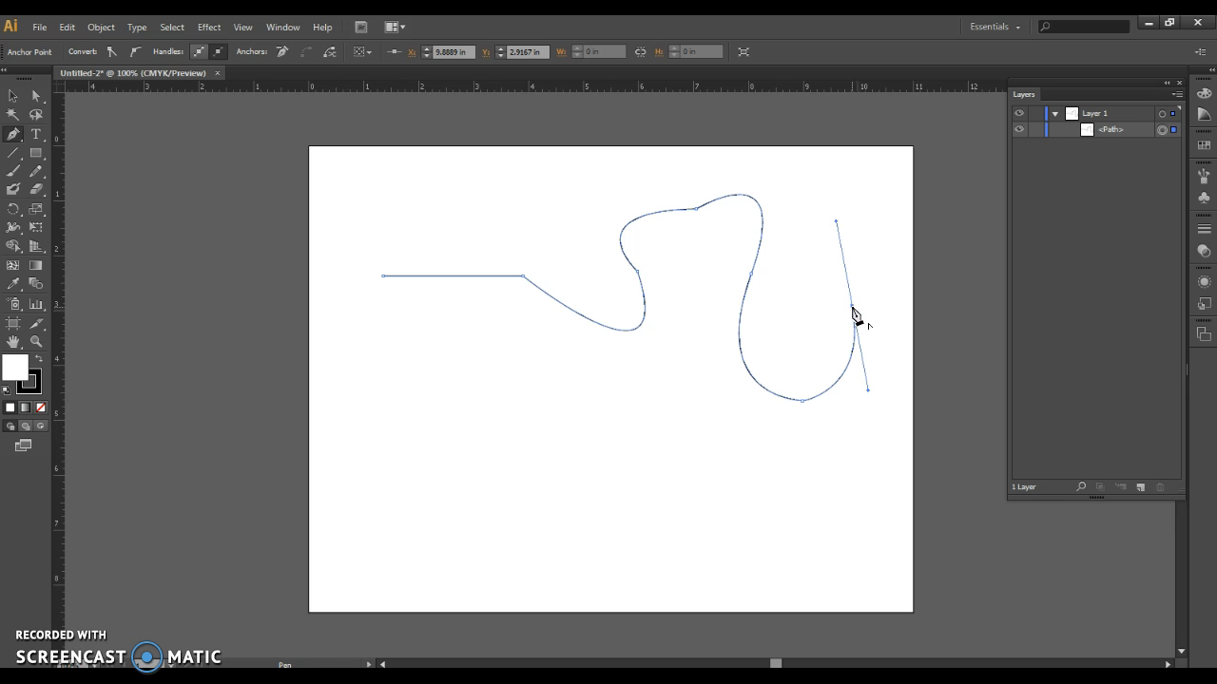
Run the path back leftward above the existing curves with curved segments, ending just above the straight segment's right end.
drag(796, 260, 715, 179)
click(796, 262)
click(777, 180)
mouse_move(691, 187)
mouse_down()
mouse_move(675, 216)
mouse_move(690, 191)
mouse_up()
drag(601, 205, 593, 259)
click(601, 207)
drag(525, 254, 437, 204)
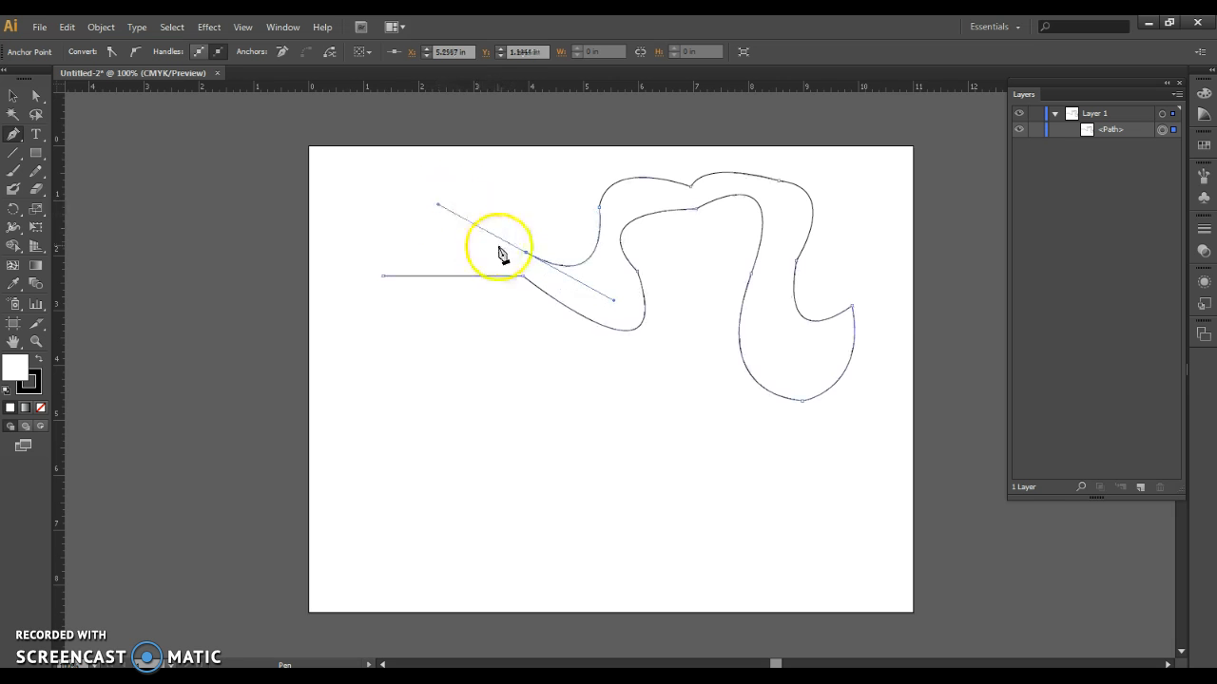
Remove the anchor's outgoing handle, draw an arch above the straight segment and close the path at its starting anchor.
click(526, 254)
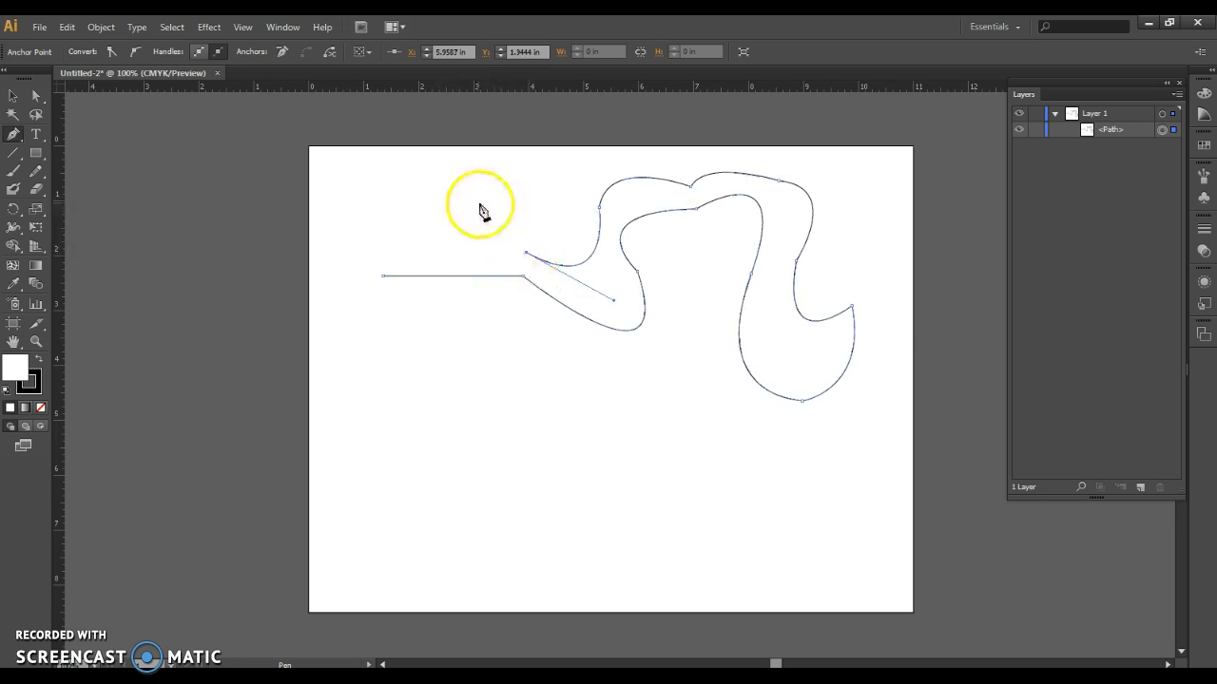
drag(456, 195, 372, 233)
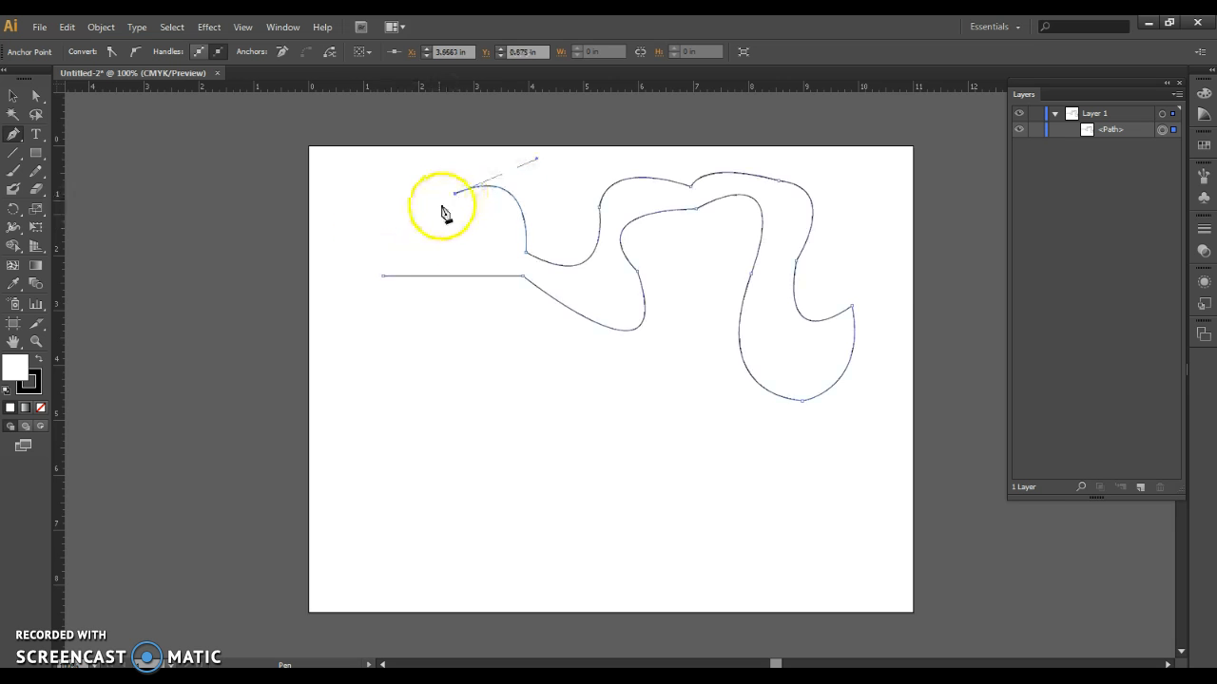
drag(401, 231, 377, 269)
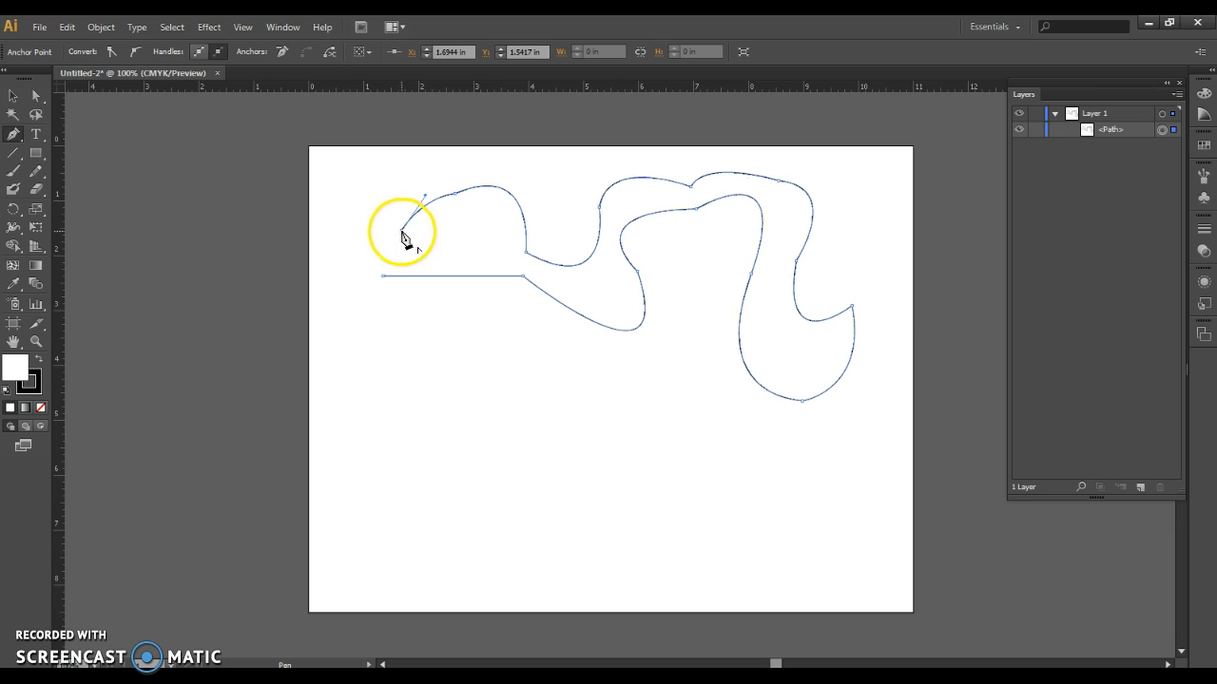
click(382, 276)
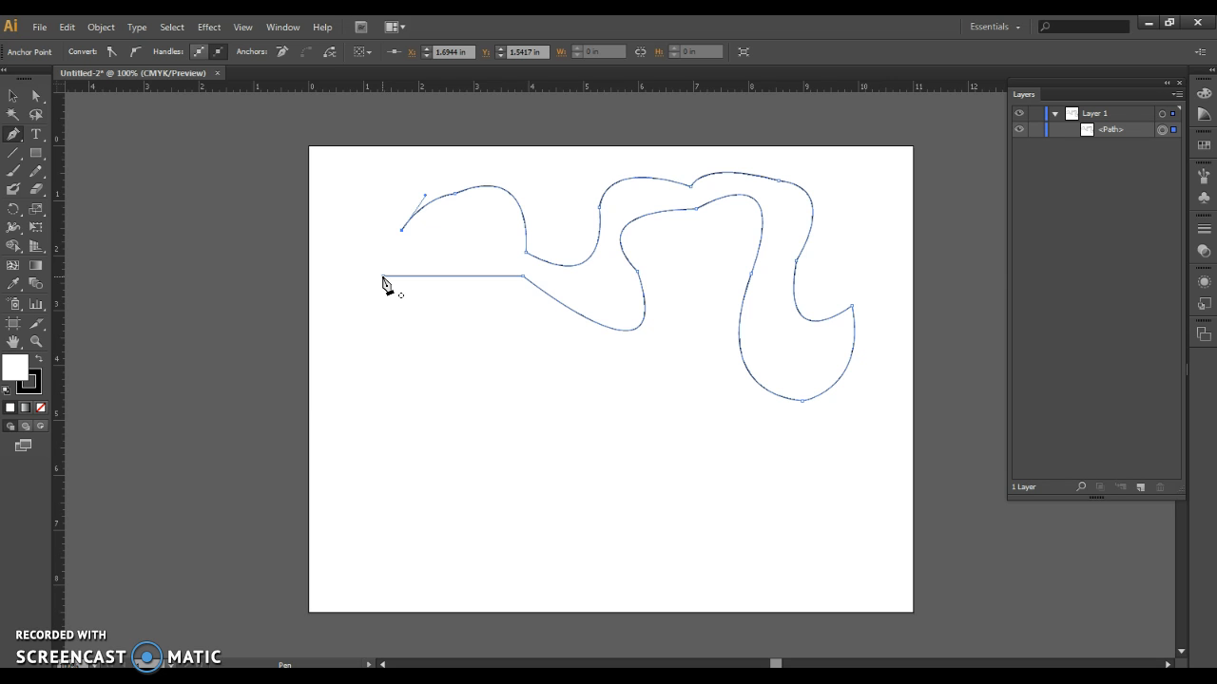
click(383, 277)
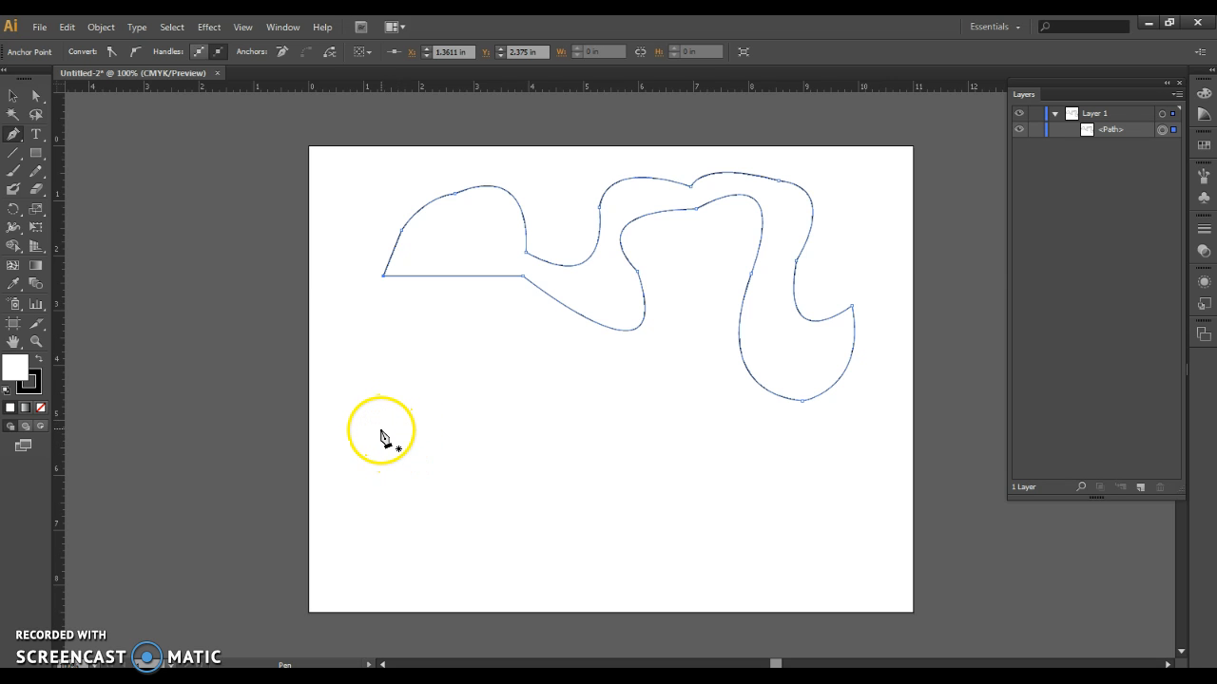
Start a second path below the first shape with a straight segment about 2.7 in long, followed by an upward and a downward curve.
click(377, 438)
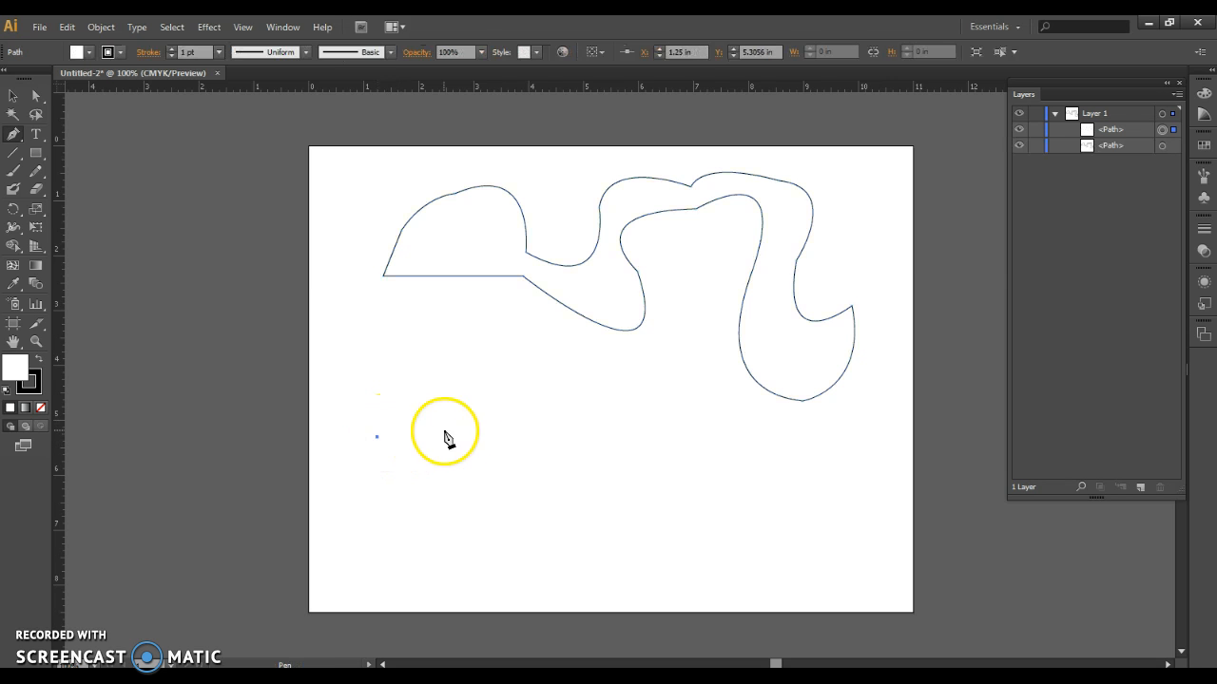
click(525, 437)
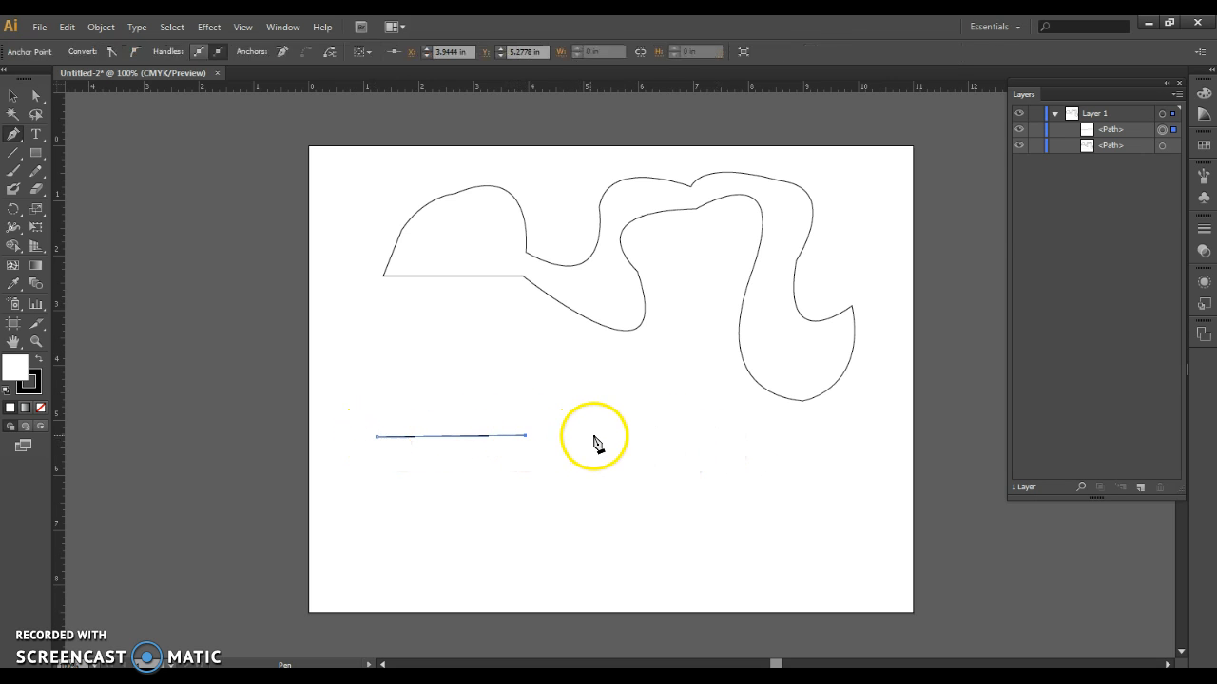
drag(622, 436, 681, 540)
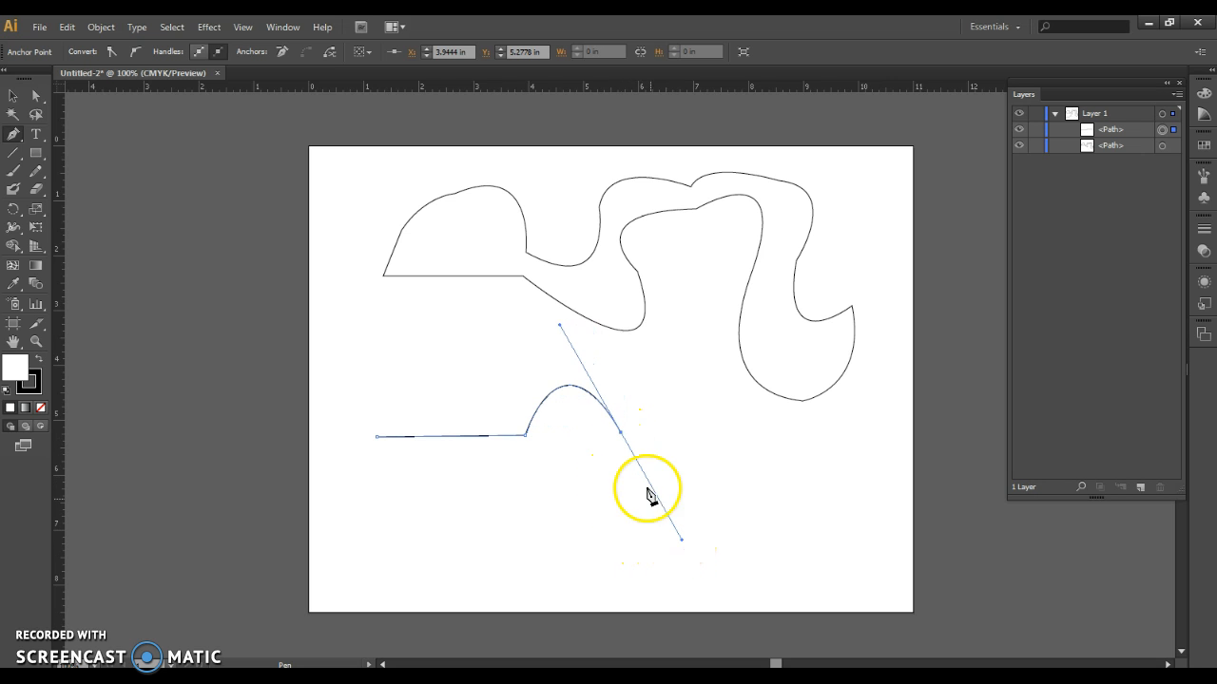
click(621, 436)
drag(706, 437, 743, 359)
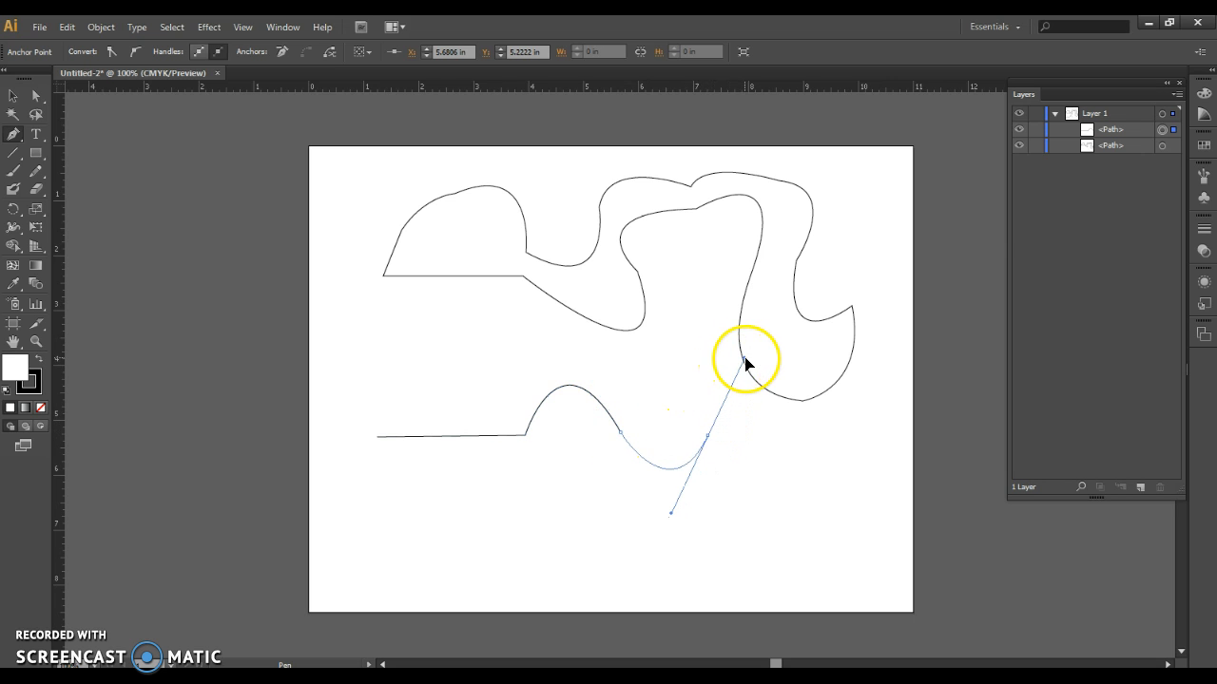
click(708, 437)
Bring the second path back over its lower curves with curved segments and close it at its starting anchor.
drag(596, 364, 451, 419)
click(595, 365)
click(469, 383)
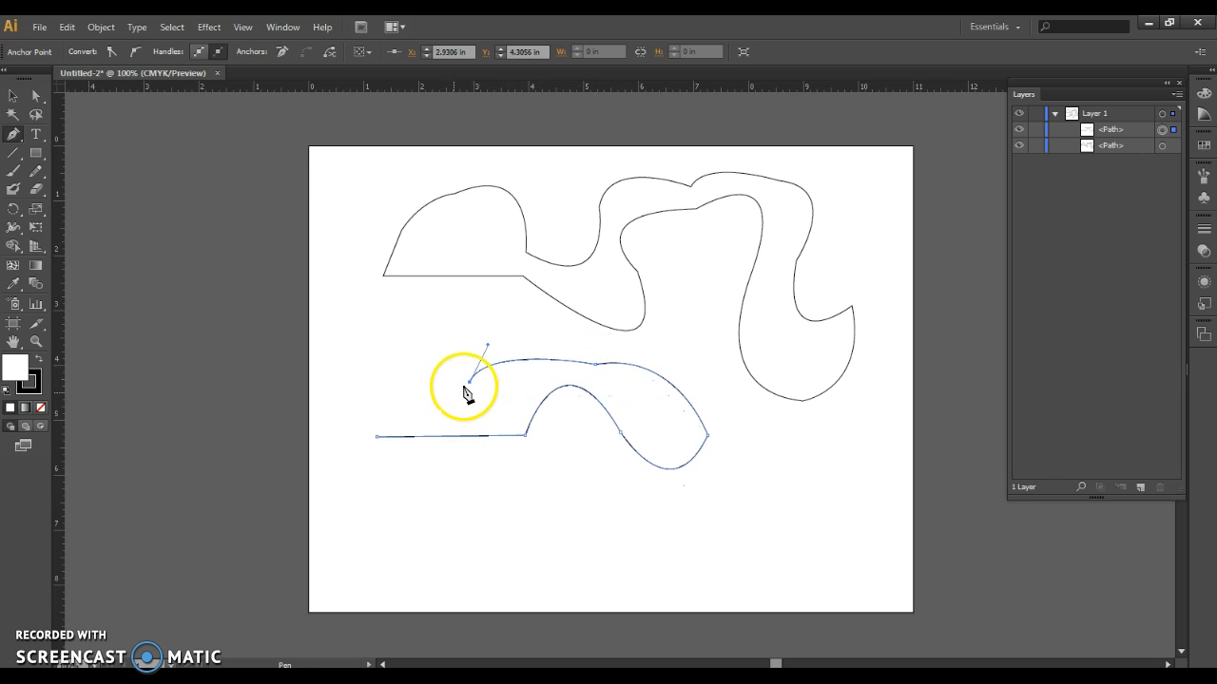
click(377, 437)
drag(375, 440, 362, 464)
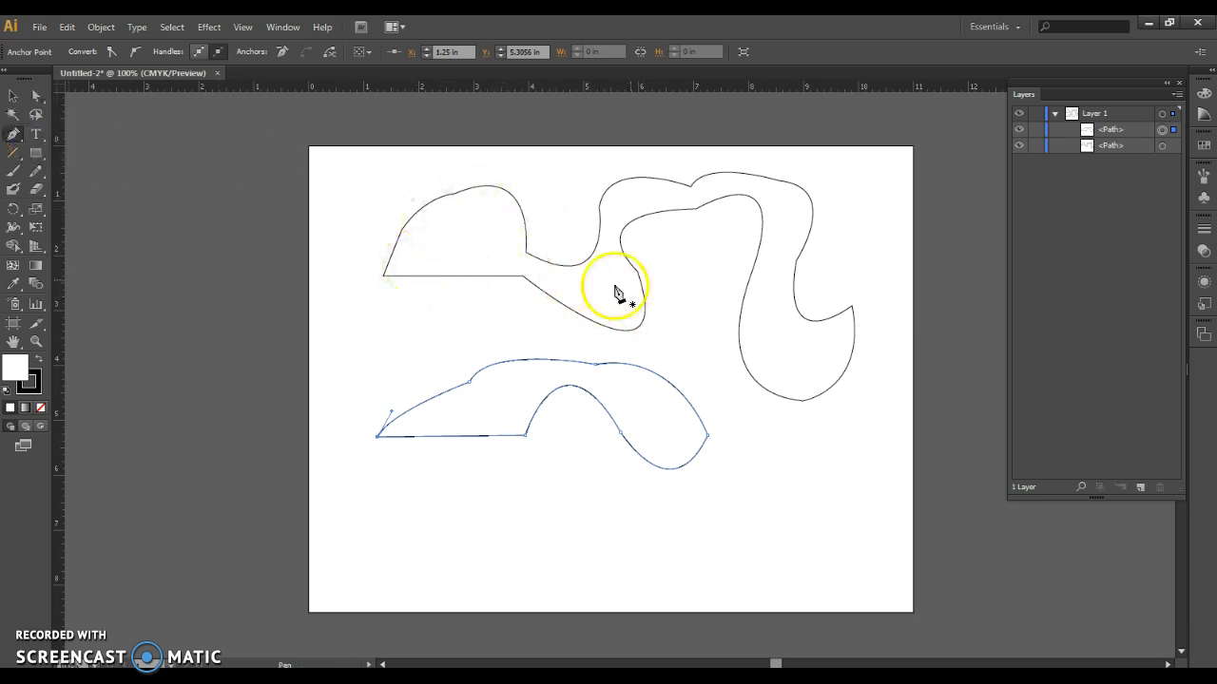
Add the text "Bezier", enlarge it to about 109 pt and place it just below the second shape.
click(35, 133)
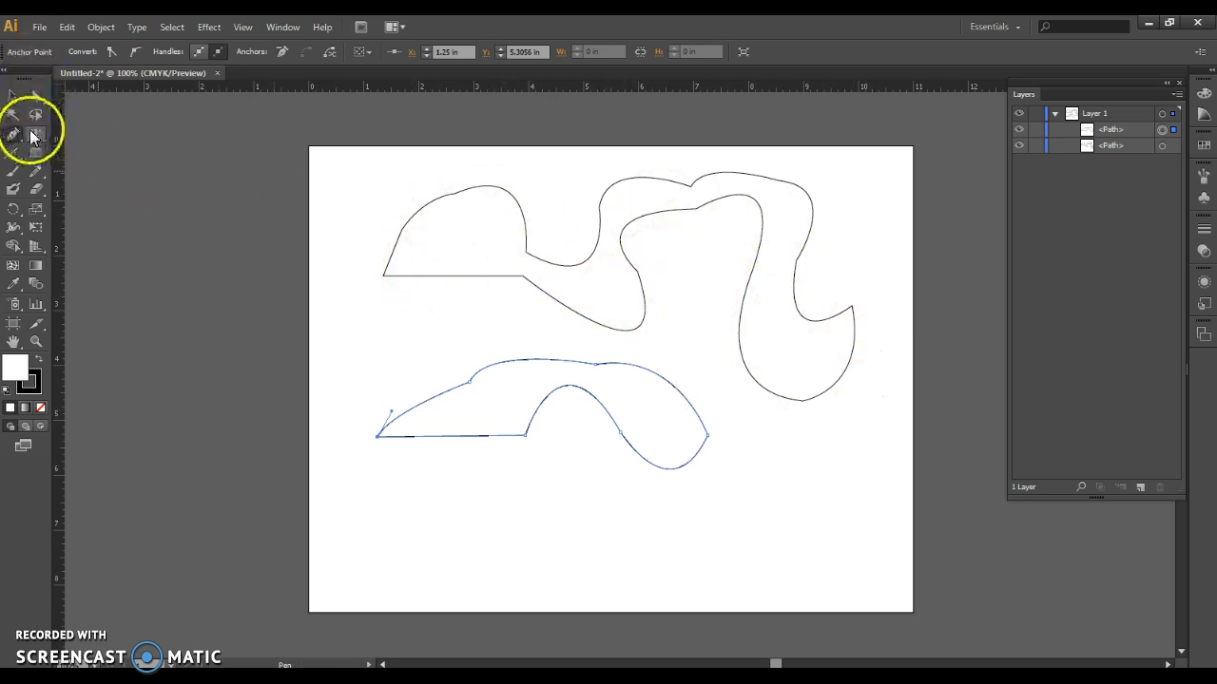
click(484, 518)
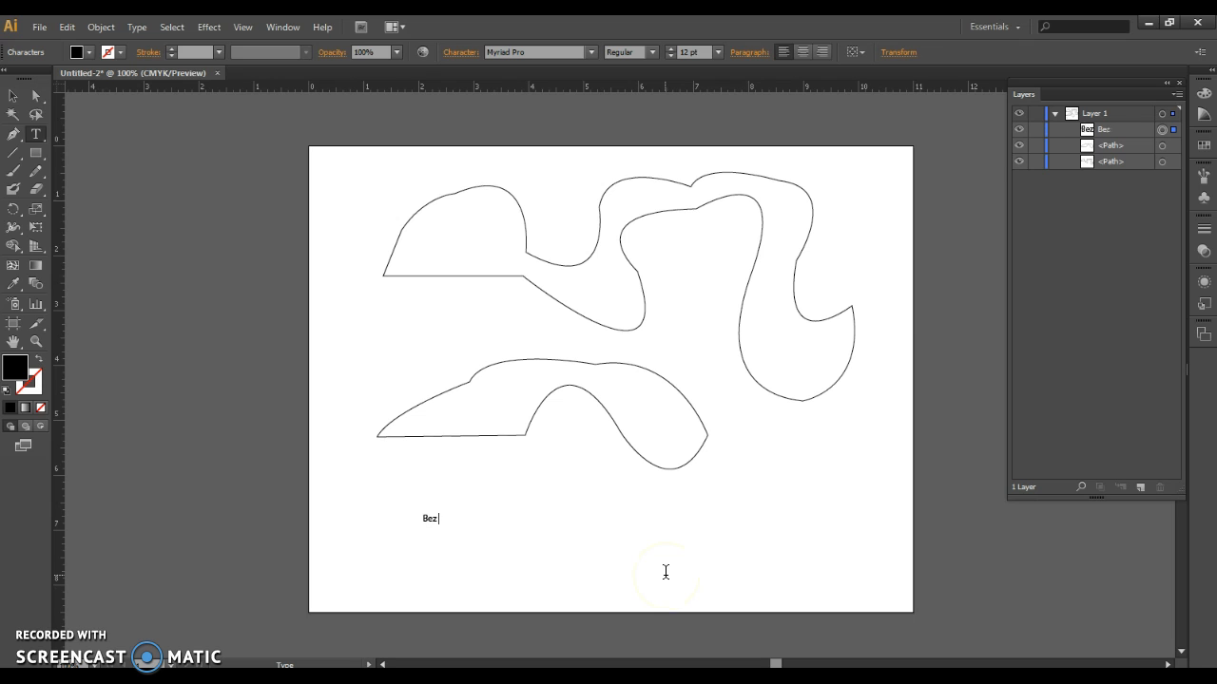
click(13, 96)
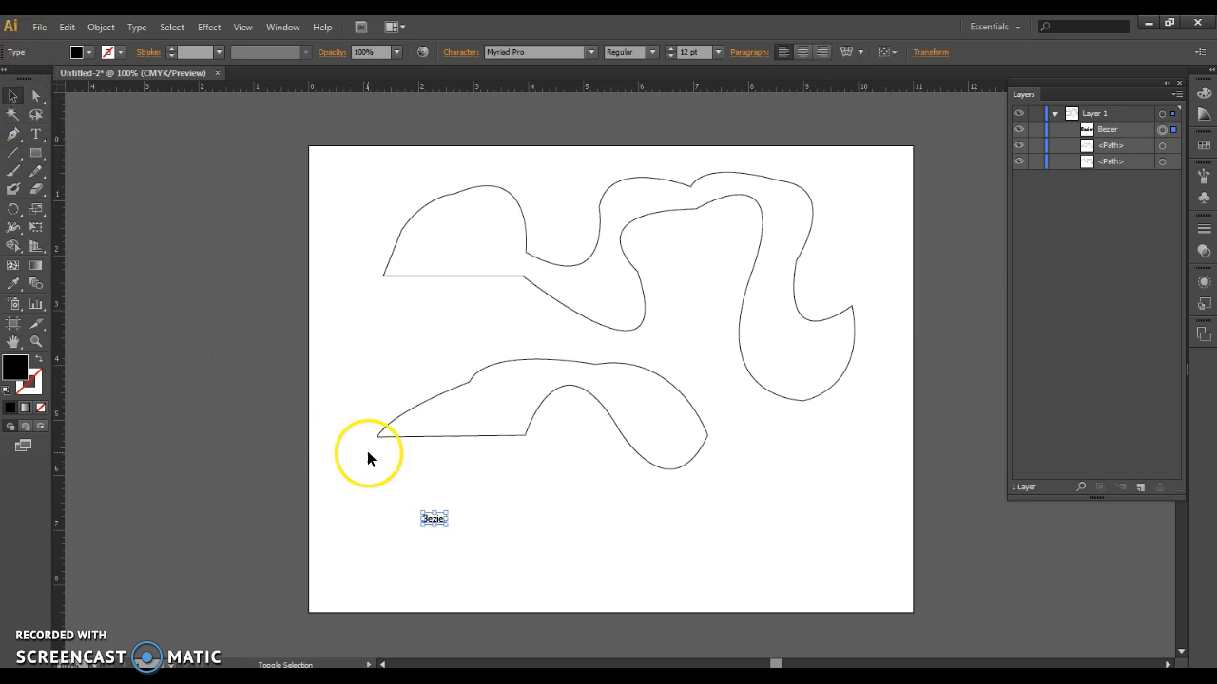
drag(446, 524, 635, 651)
drag(571, 584, 554, 510)
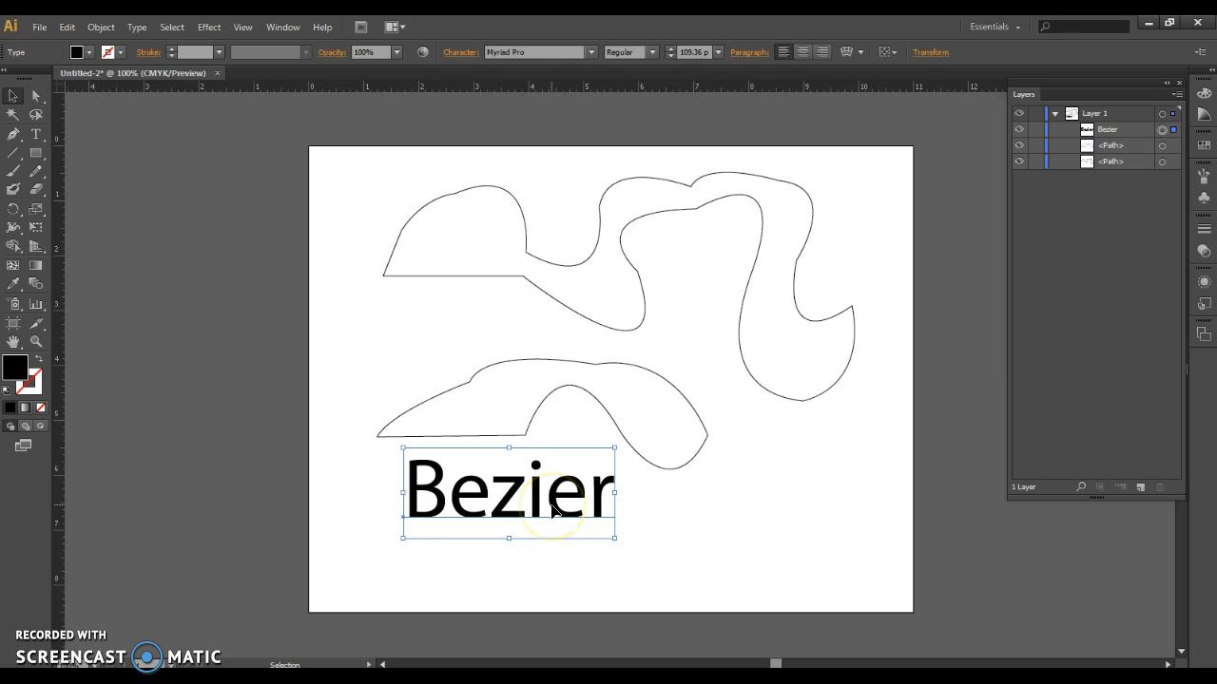
click(713, 518)
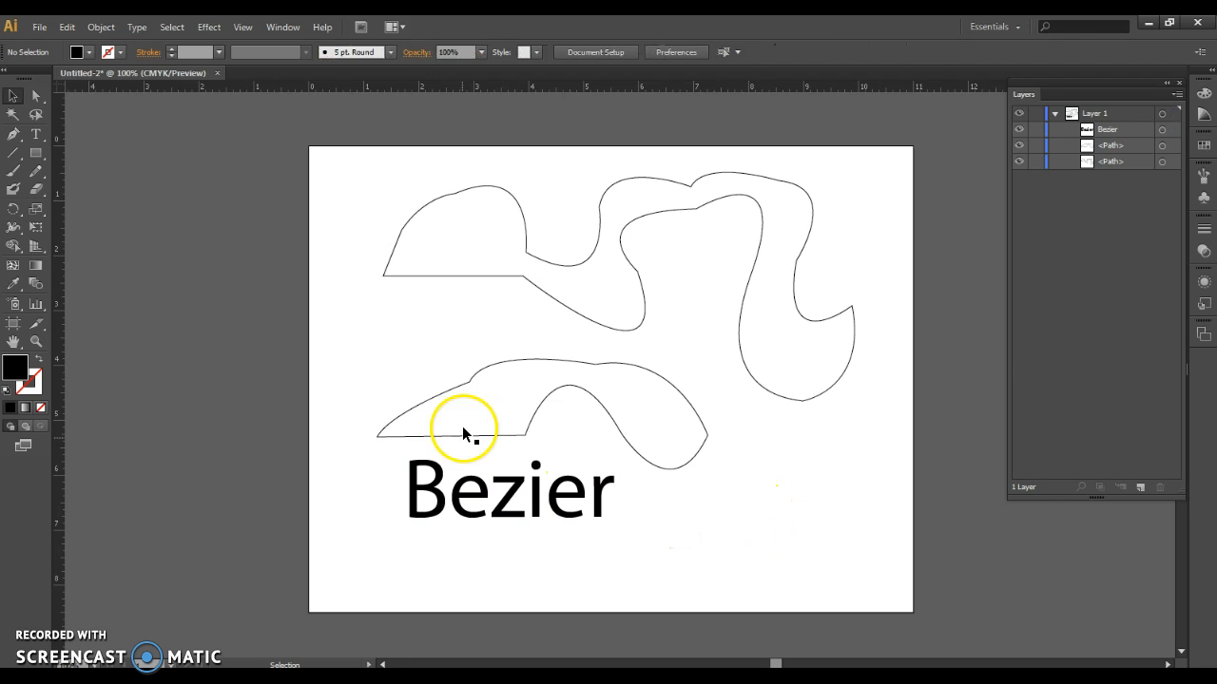